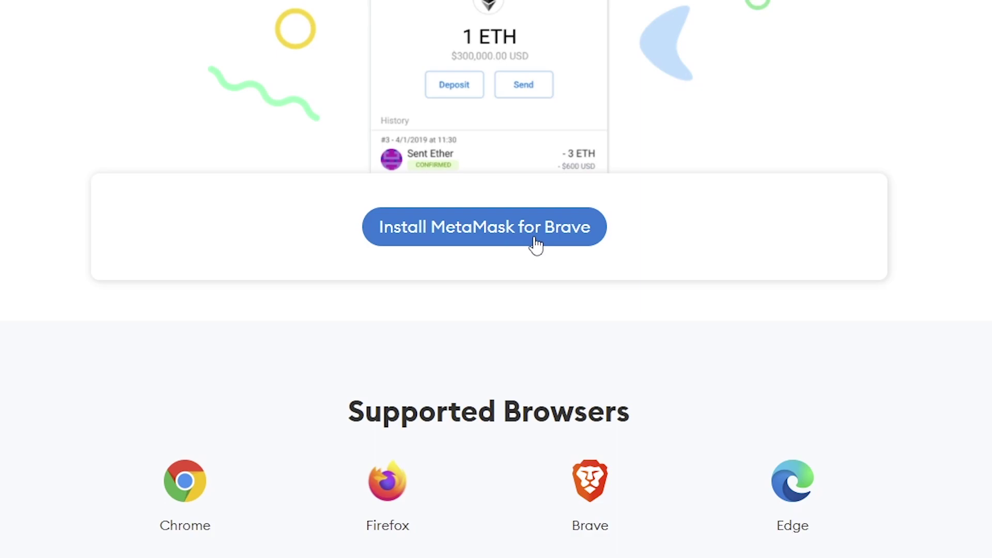
Get the MetaMask extension for Brave and check that it is pinned in the browser's extensions list.
left_click(511, 227)
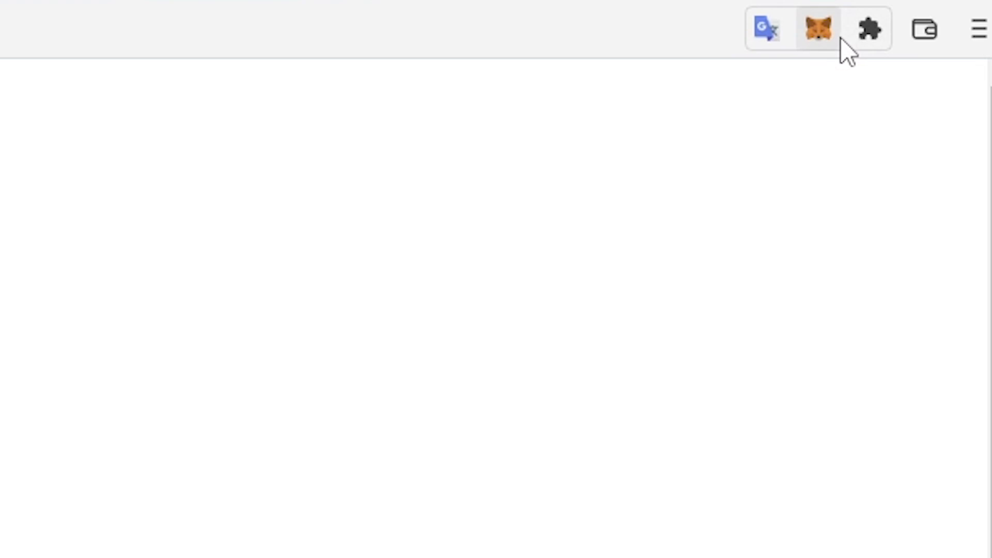
left_click(881, 42)
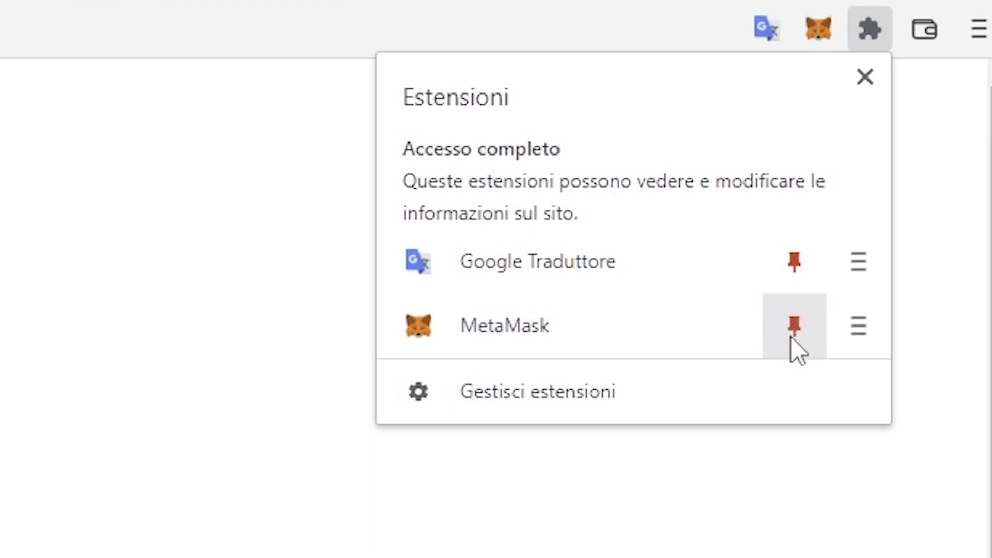
left_click(883, 32)
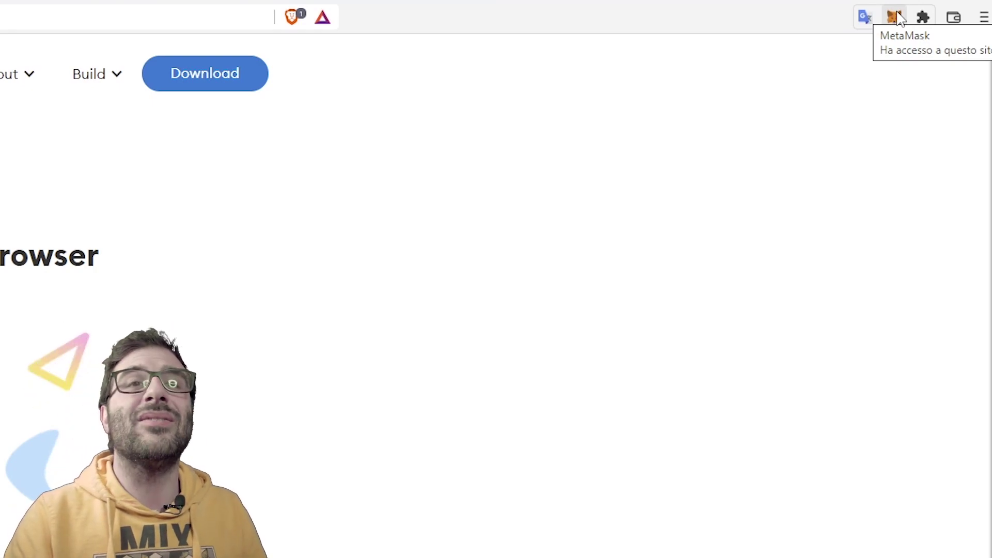
Open the MetaMask wallet, switch it to Rete Ethereum Principale and view the list of available networks.
left_click(894, 25)
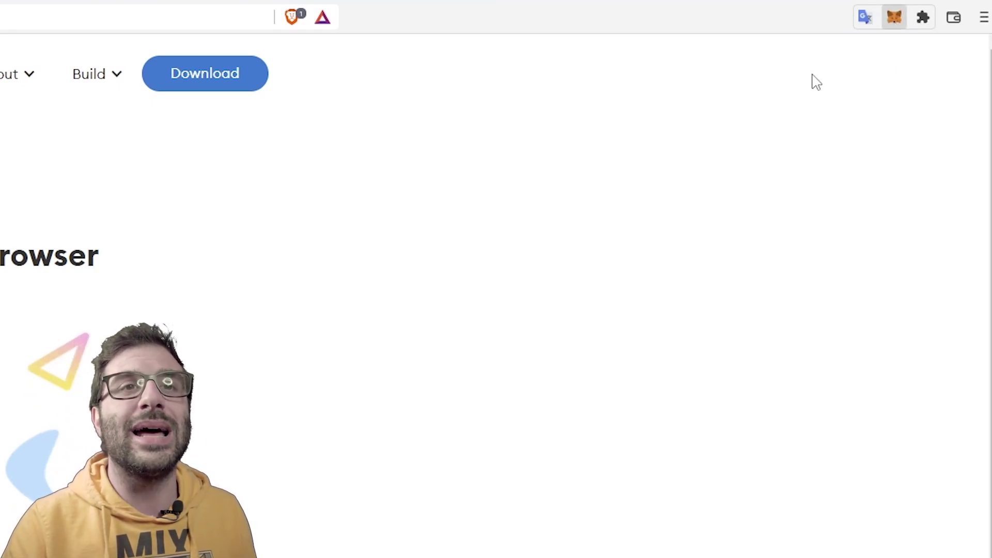
left_click(781, 80)
left_click(759, 198)
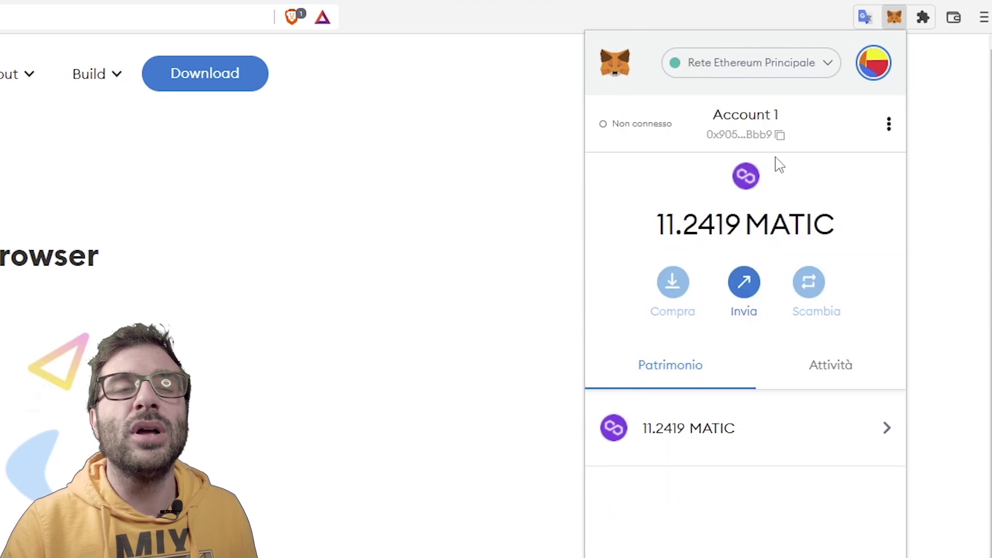
left_click(791, 73)
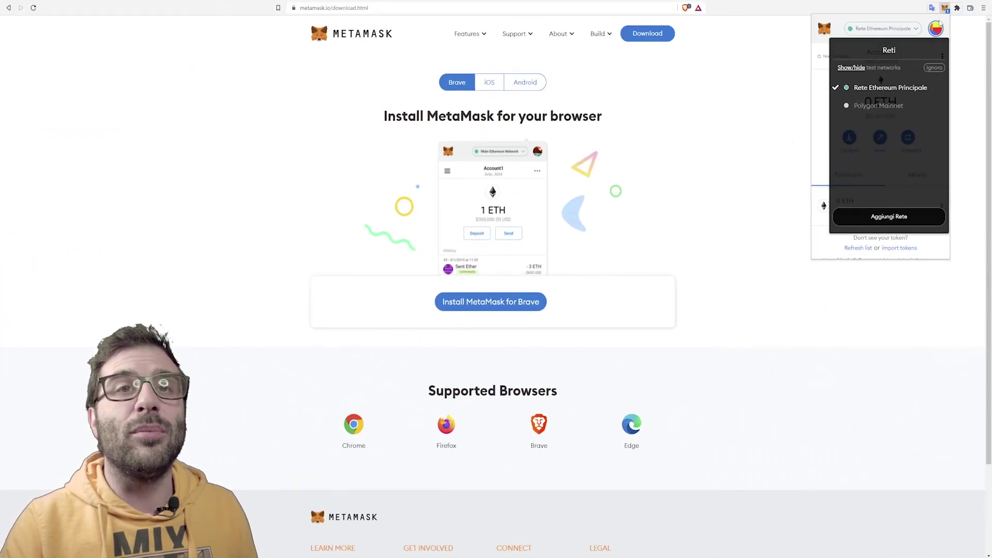
left_click(945, 8)
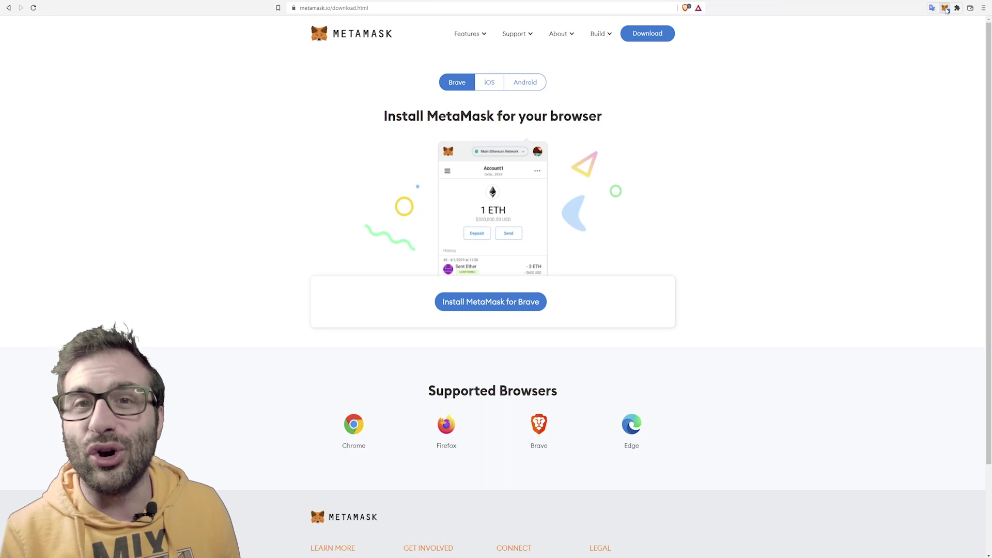
Open MetaMask's form for adding a network and go through its name, RPC URL, chain ID, currency symbol and block explorer fields.
left_click(945, 9)
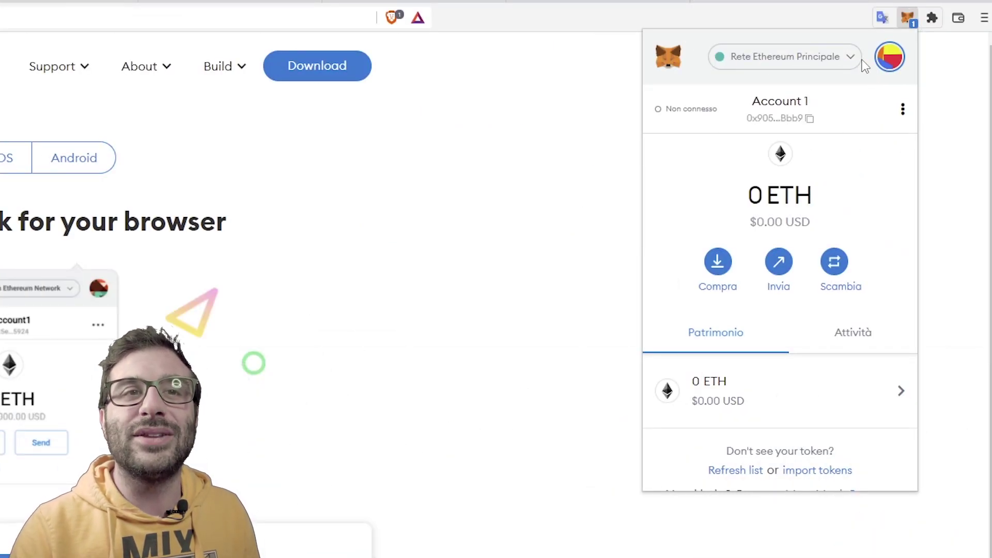
left_click(857, 61)
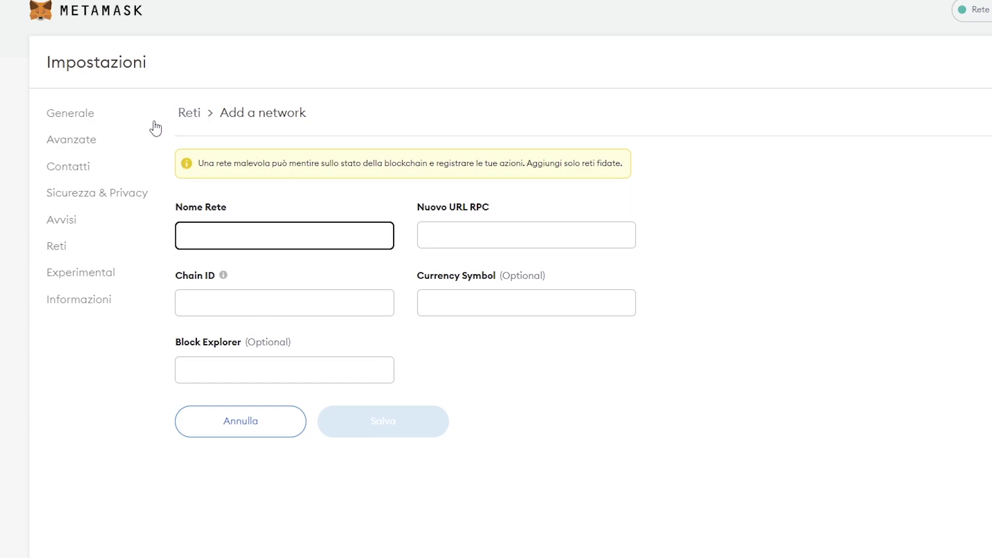
left_click_drag(155, 91, 247, 469)
left_click(162, 224)
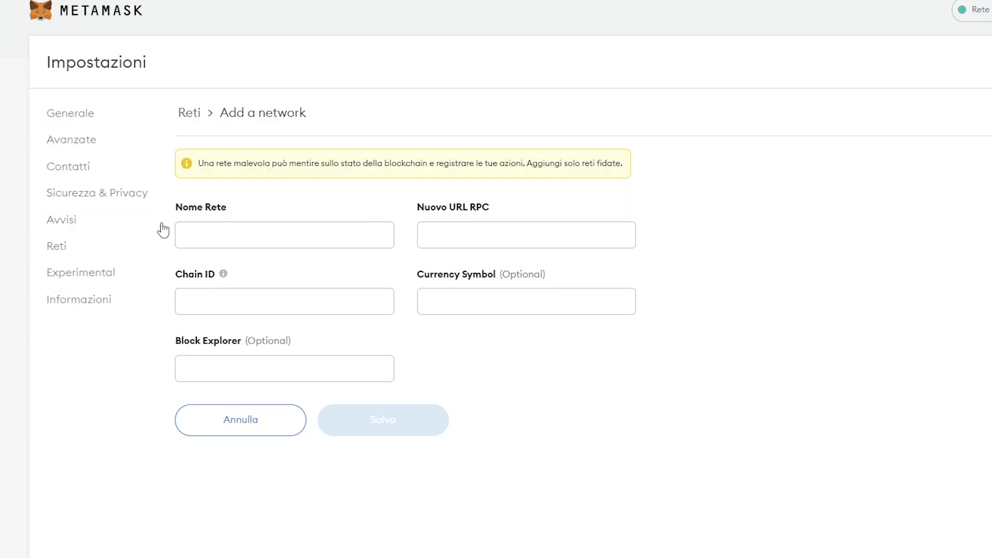
left_click(243, 240)
left_click(424, 235)
left_click(238, 303)
left_click(427, 301)
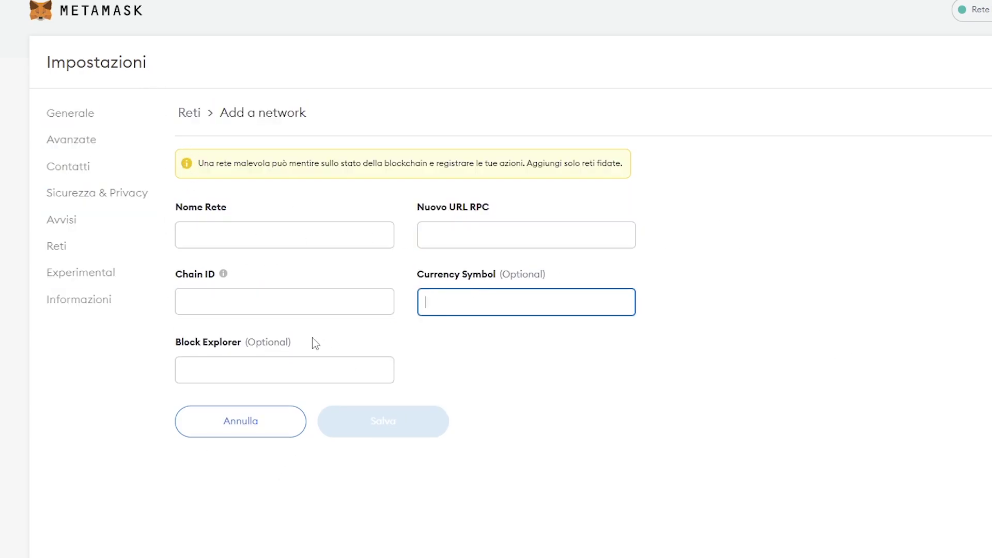
left_click(310, 373)
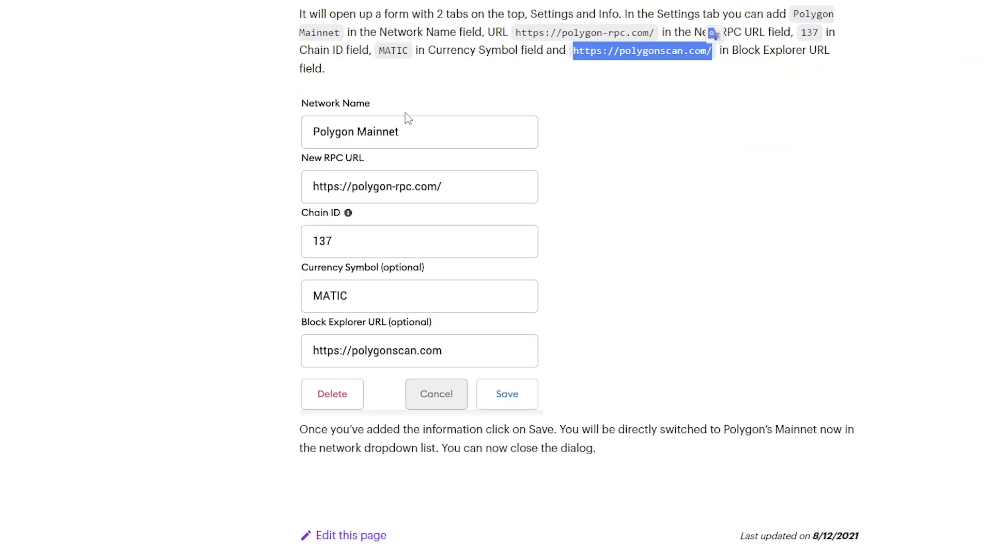
Read the Polygon documentation page for the Polygon Mainnet network settings that MetaMask requires.
scroll(405, 113, "up", 8)
scroll(405, 109, "down", 4)
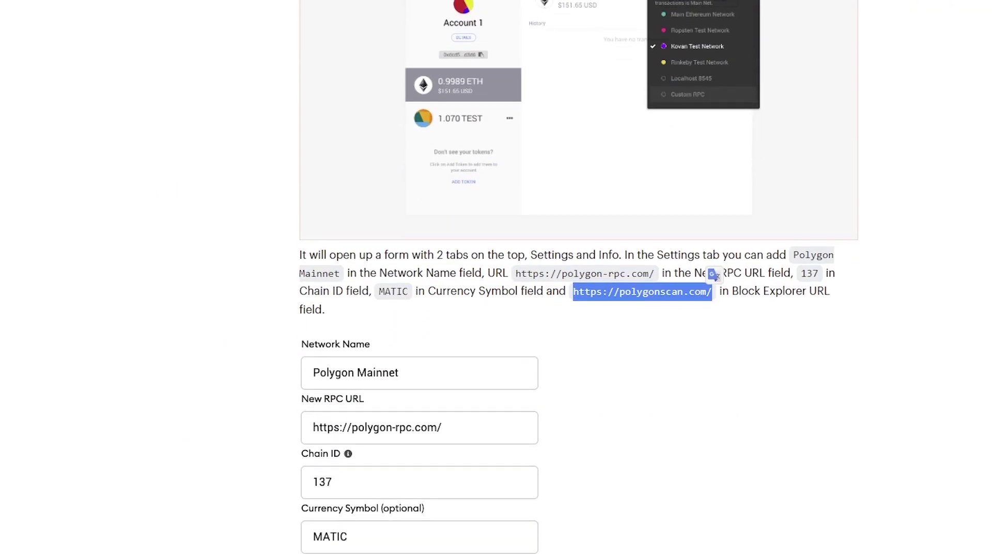
scroll(380, 88, "down", 5)
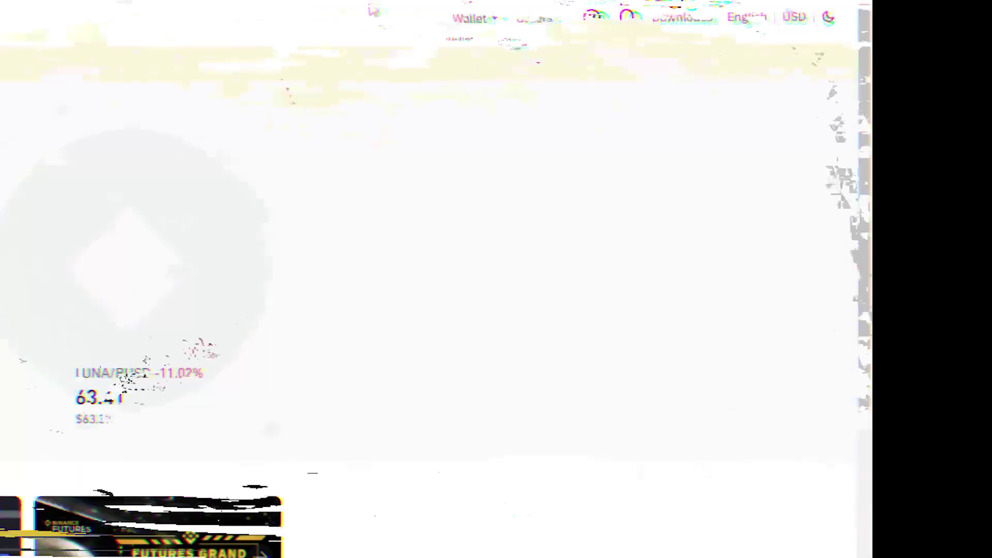
On Binance, open the Fiat and Spot wallet and start a withdrawal of MATIC.
mouse_move(478, 29)
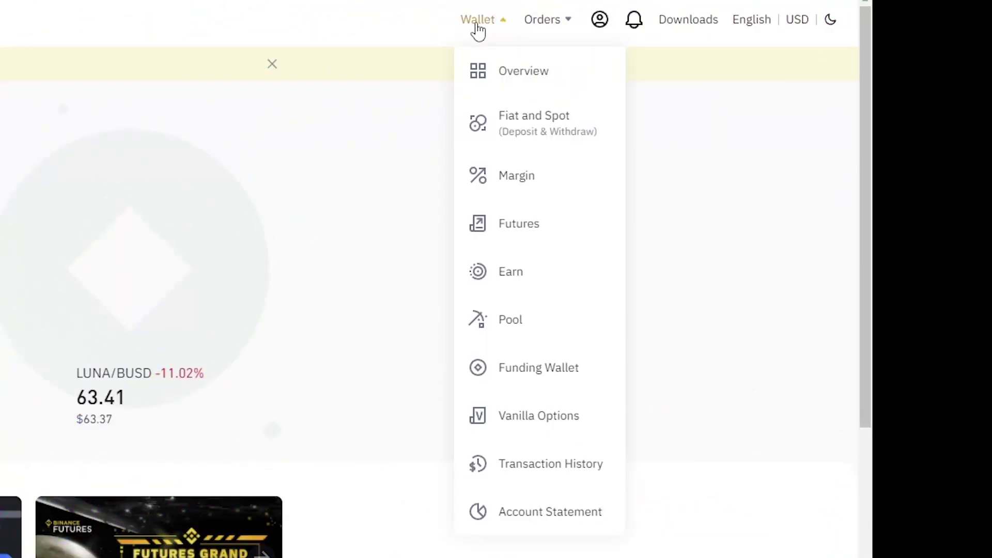
left_click(515, 137)
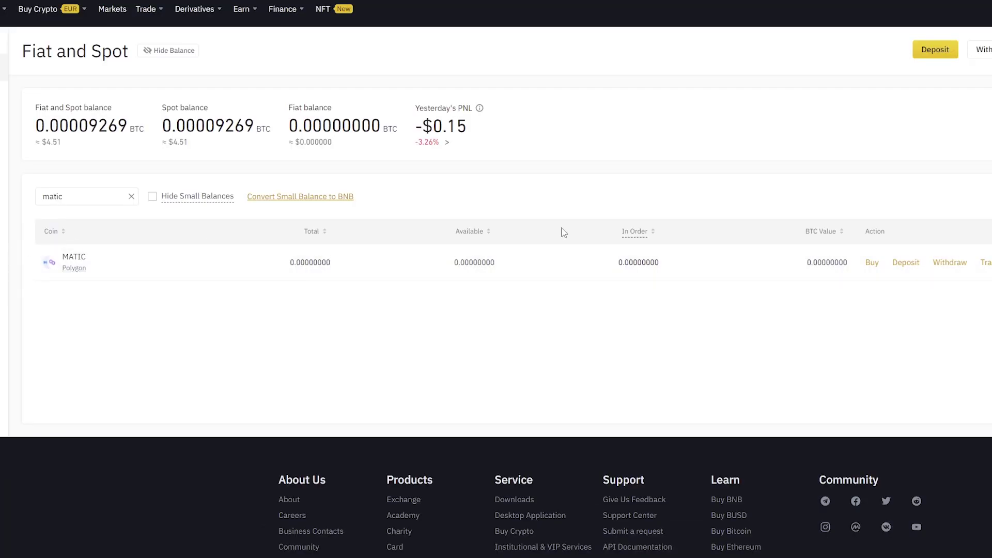
left_click(949, 263)
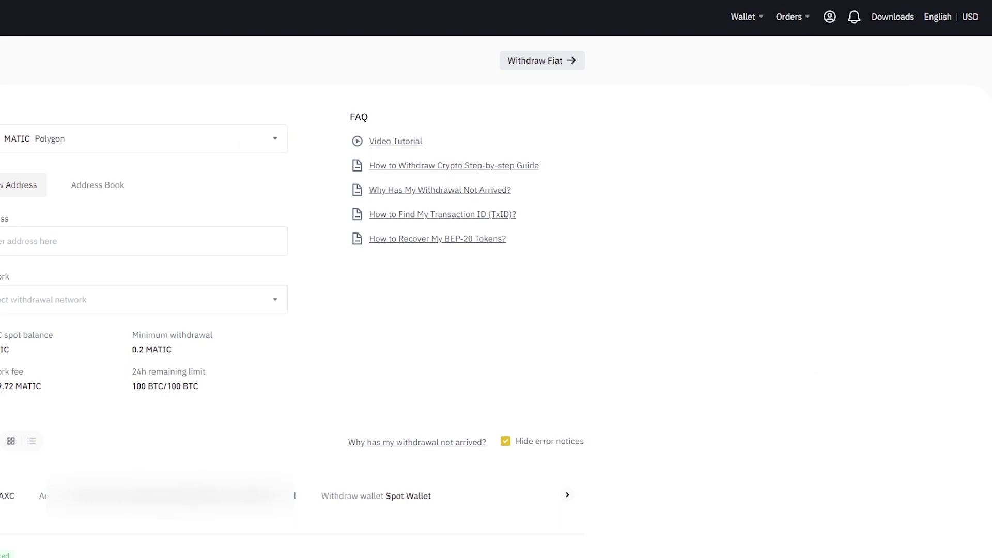
Copy the MetaMask account address and paste it as the recipient address of the MATIC withdrawal.
left_click(823, 65)
left_click(682, 123)
left_click(29, 239)
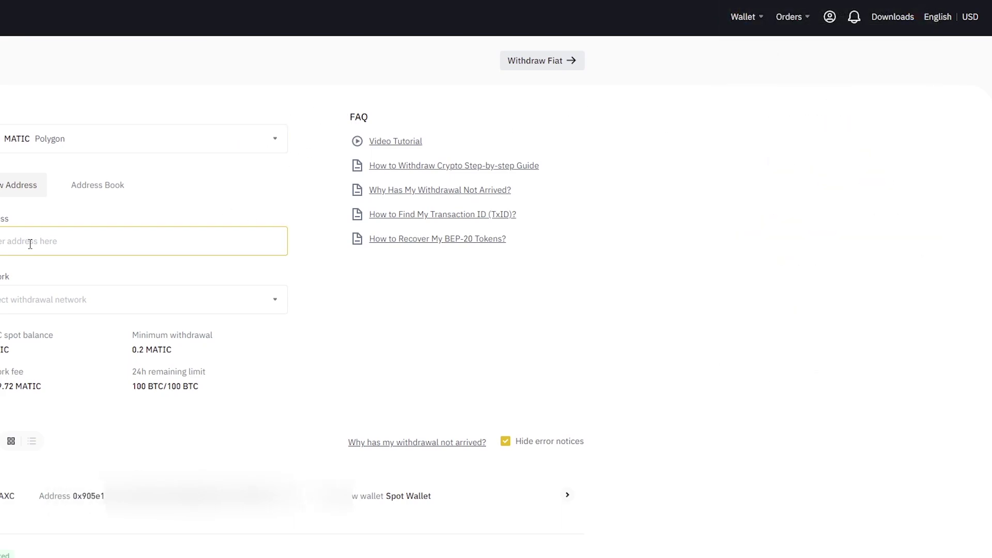
key("ctrl+v")
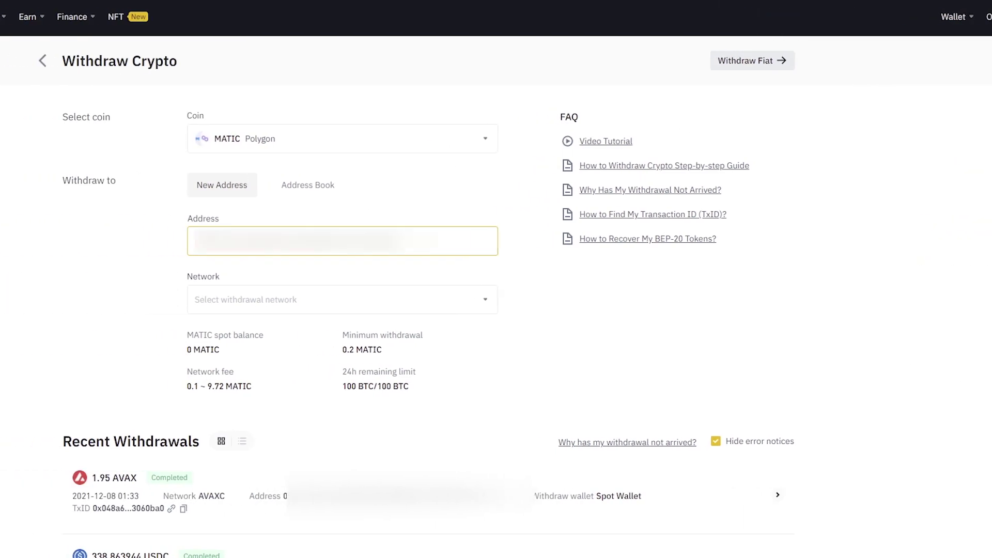
Set the withdrawal network to MATIC Polygon and the withdrawal amount to 34 MATIC.
left_click(305, 298)
scroll(388, 471, "down", 1)
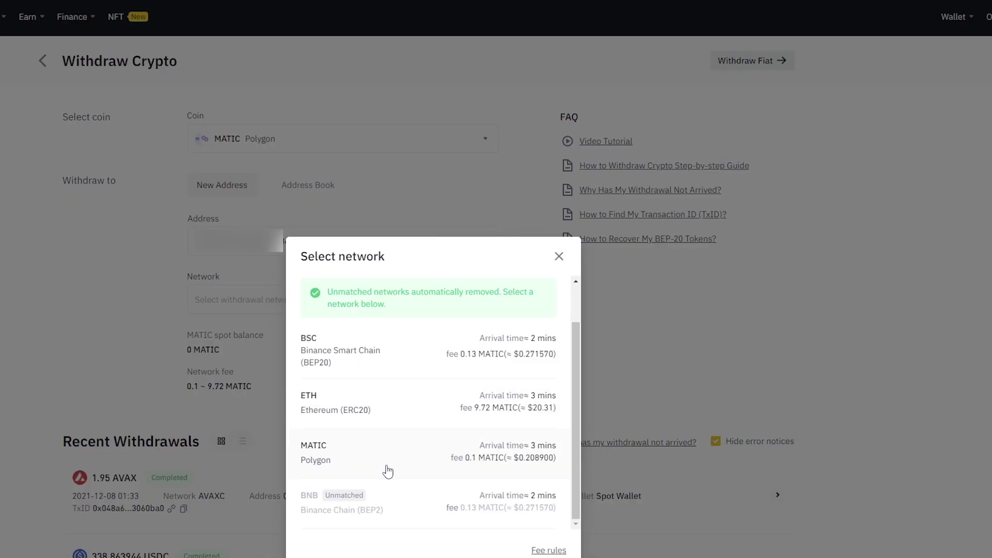
left_click(388, 471)
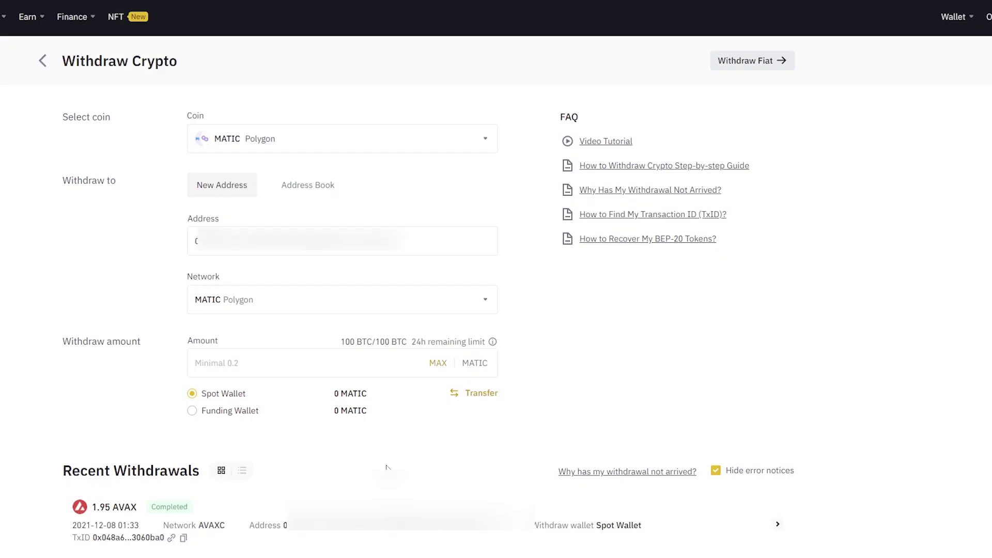
left_click(310, 373)
type("34")
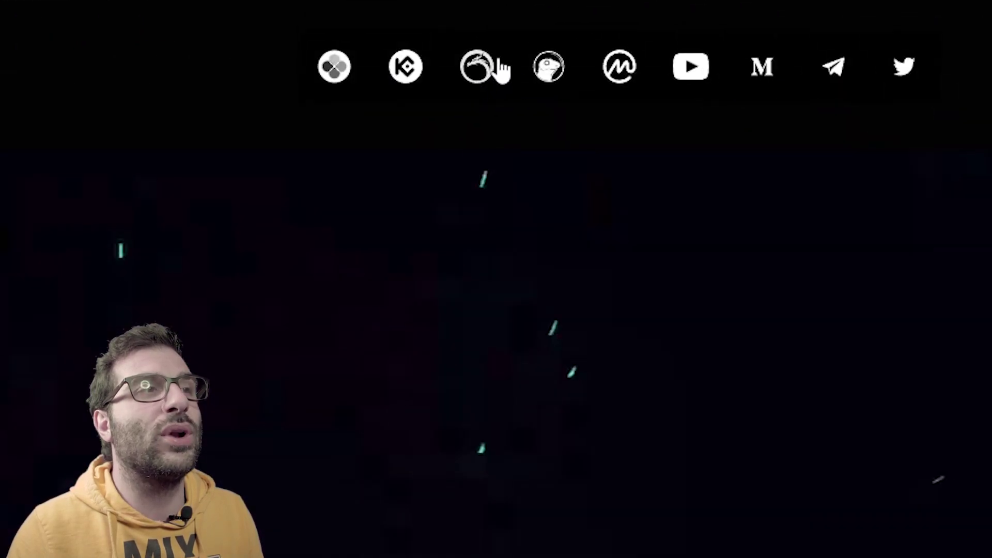
Open QuickSwap from the token project's website and accept the risk notice for the imported BLOK token.
left_click(476, 68)
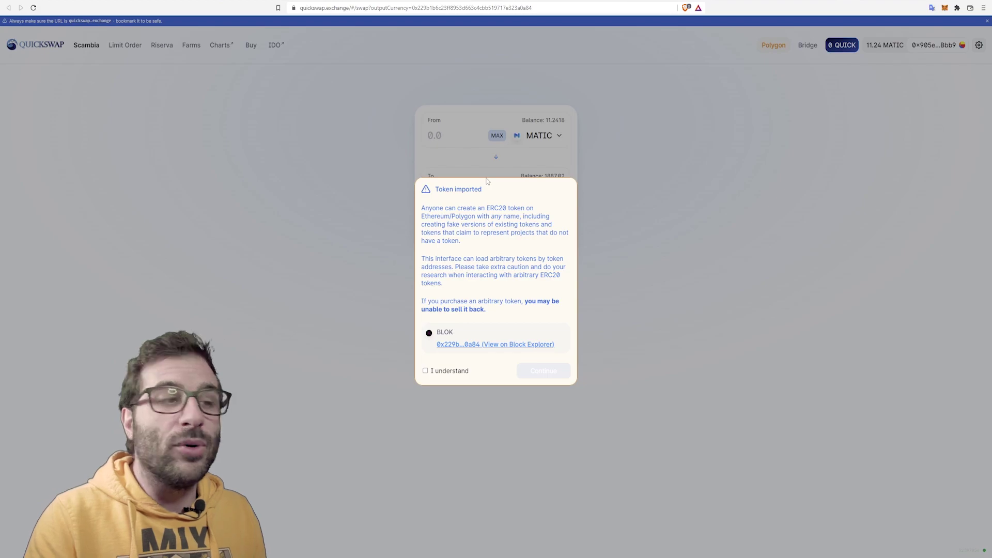
left_click_drag(484, 189, 439, 190)
left_click(439, 190)
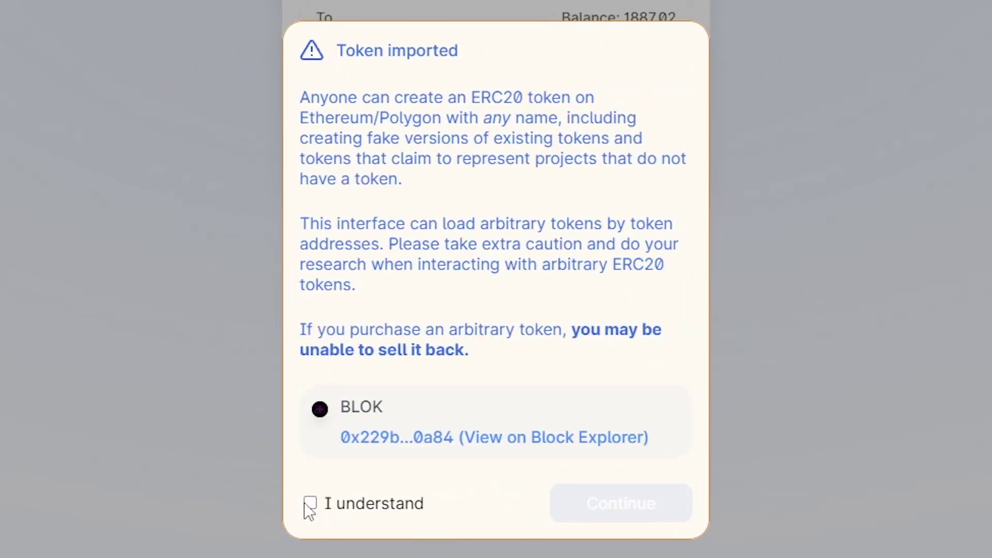
left_click(310, 504)
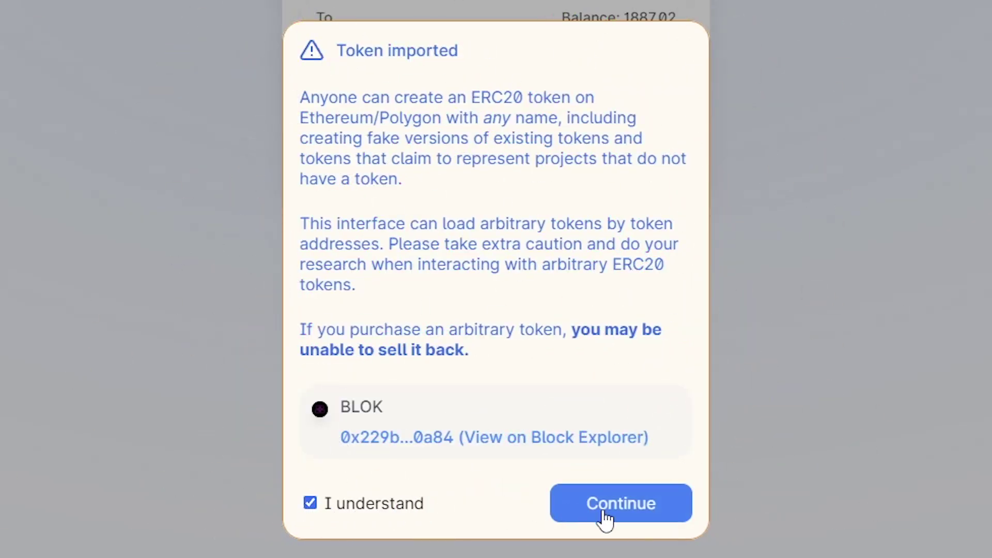
left_click(605, 517)
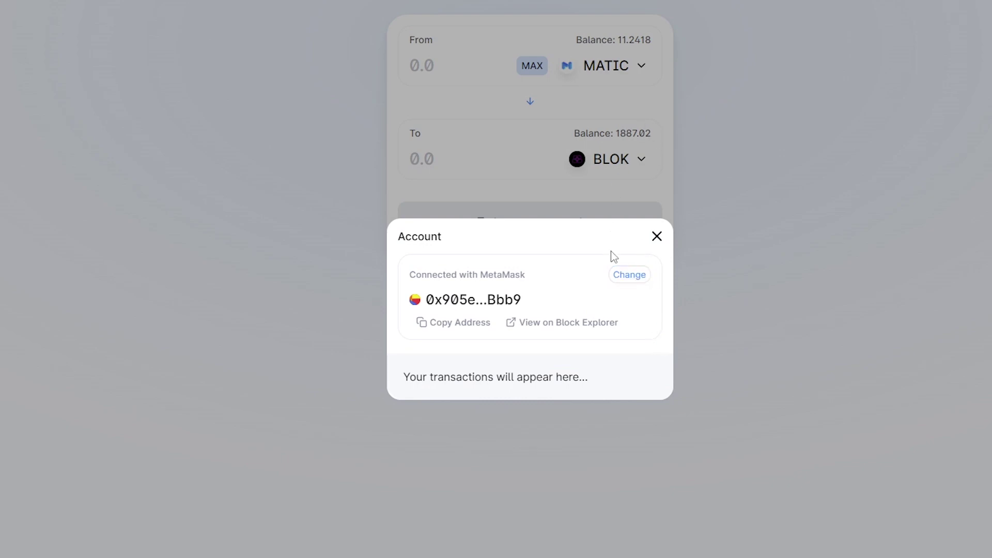
Review the wallet connection options in QuickSwap and close them without changing the connected MetaMask wallet.
left_click(629, 274)
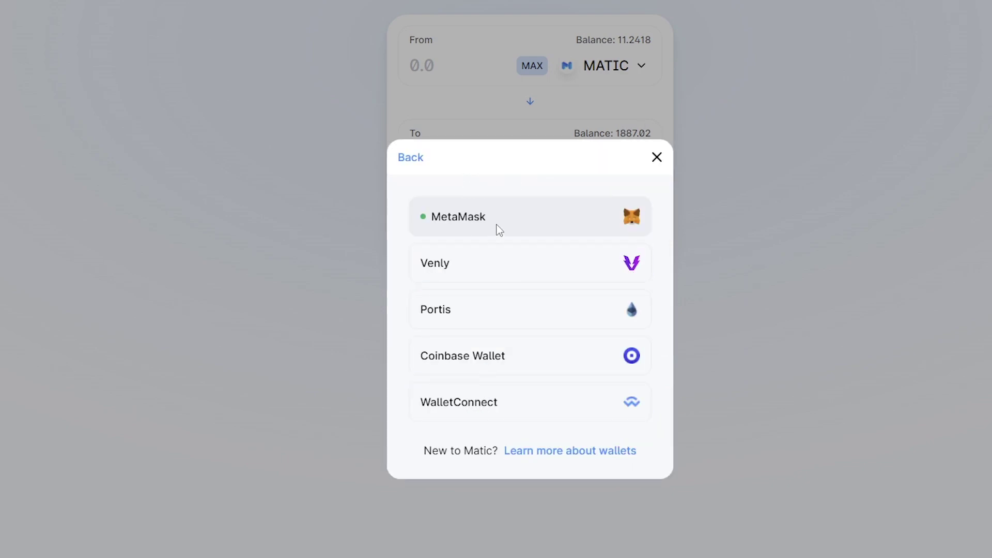
left_click(656, 158)
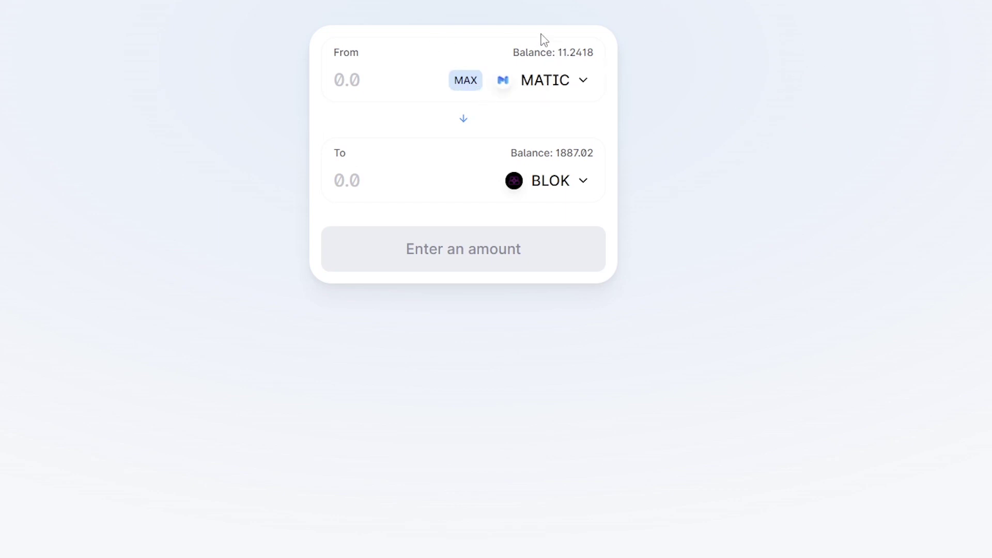
Set up a swap of the maximum MATIC amount for BLOK and confirm it in QuickSwap.
left_click(465, 82)
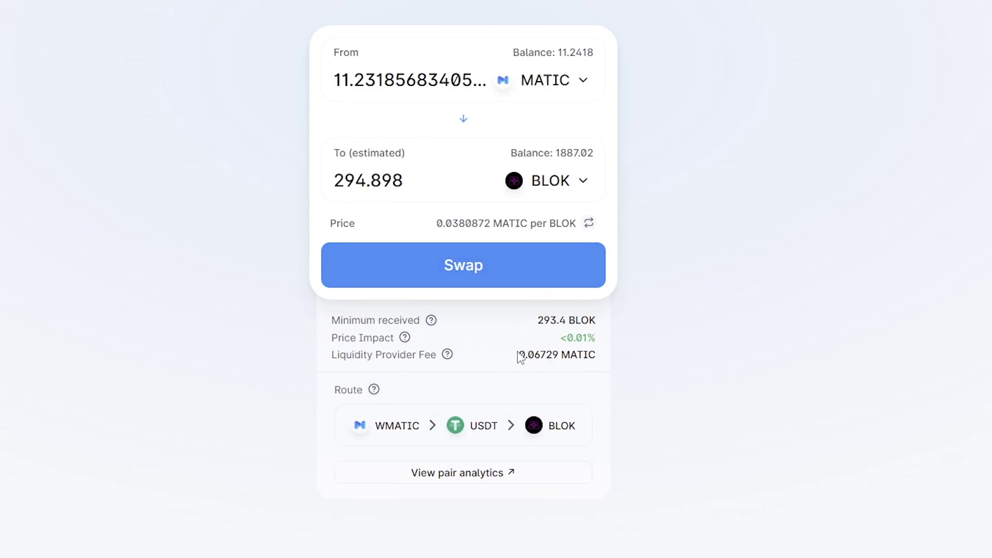
left_click(509, 263)
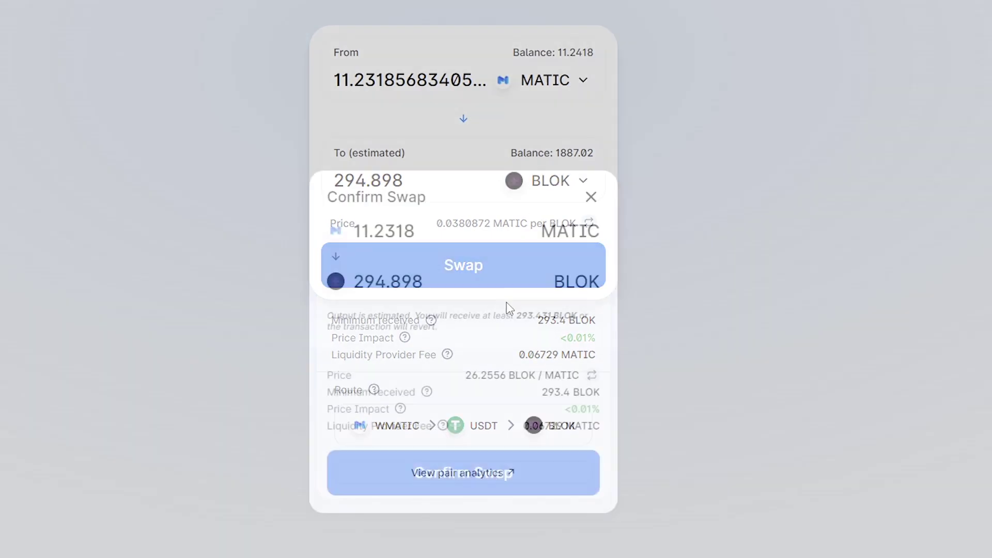
left_click(303, 487)
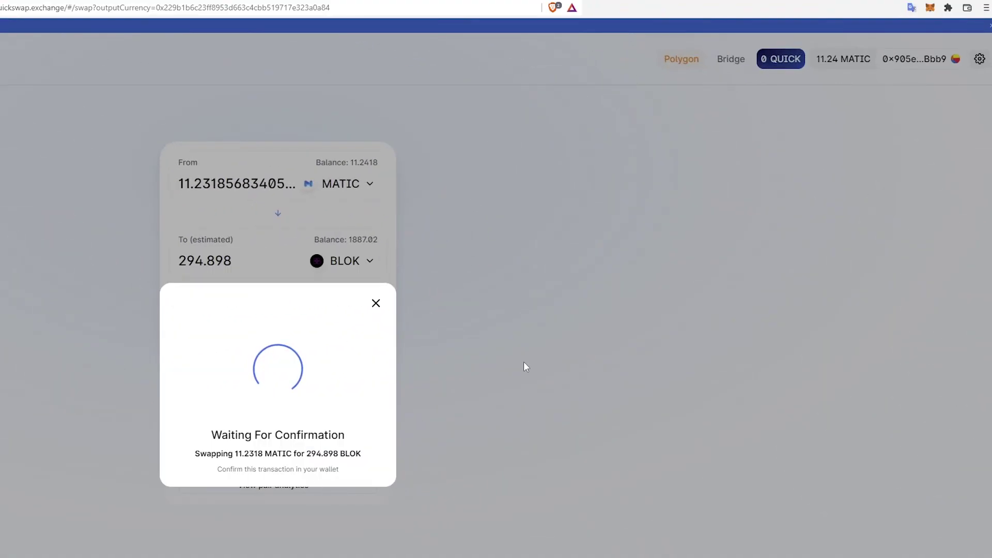
Move and enlarge the MetaMask notification window, review the swap's gas fee and total, and reject the transaction.
left_click_drag(871, 11, 635, 67)
left_click_drag(766, 399, 903, 493)
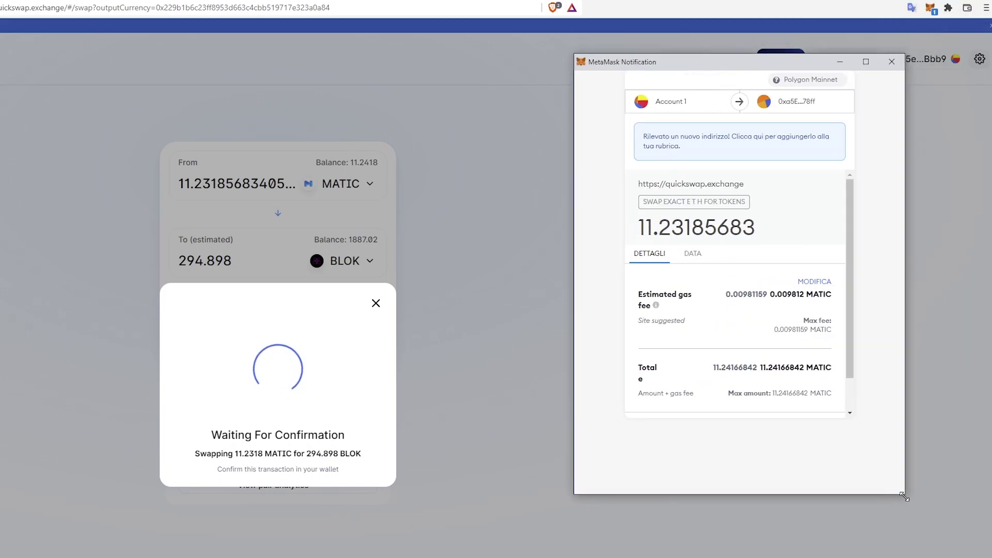
left_click_drag(847, 360, 854, 412)
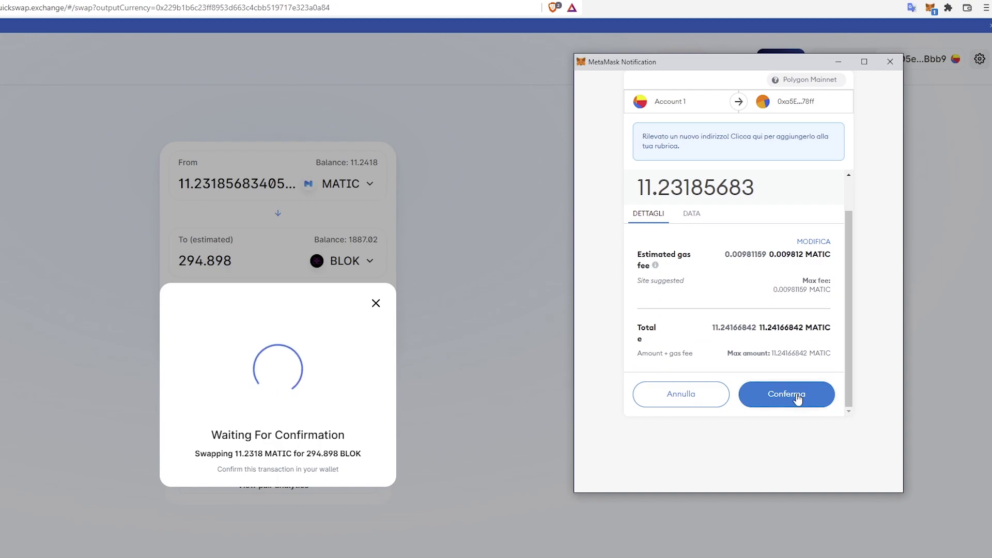
left_click(711, 398)
left_click(290, 467)
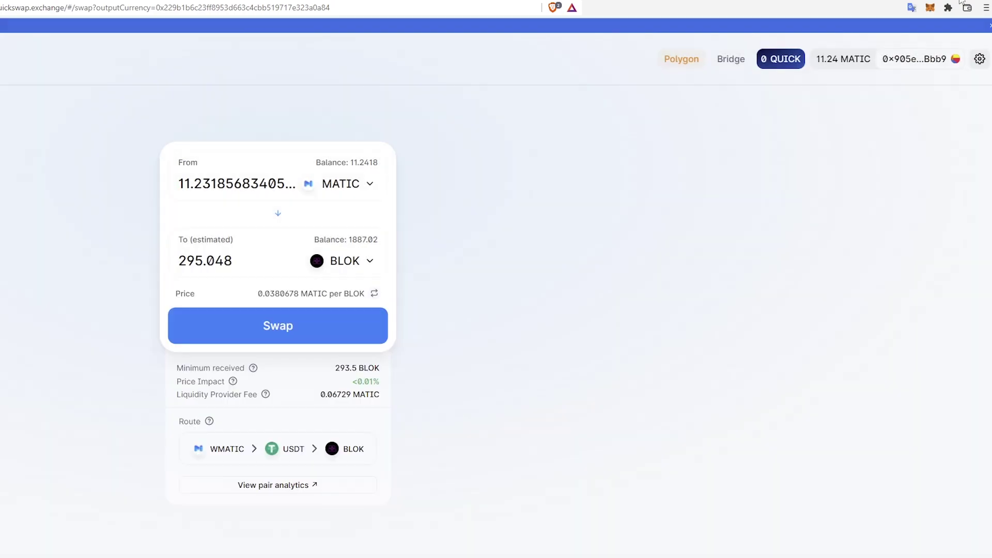
Open the MetaMask wallet to check its MATIC and BLOK holdings on Polygon Mainnet.
left_click(930, 8)
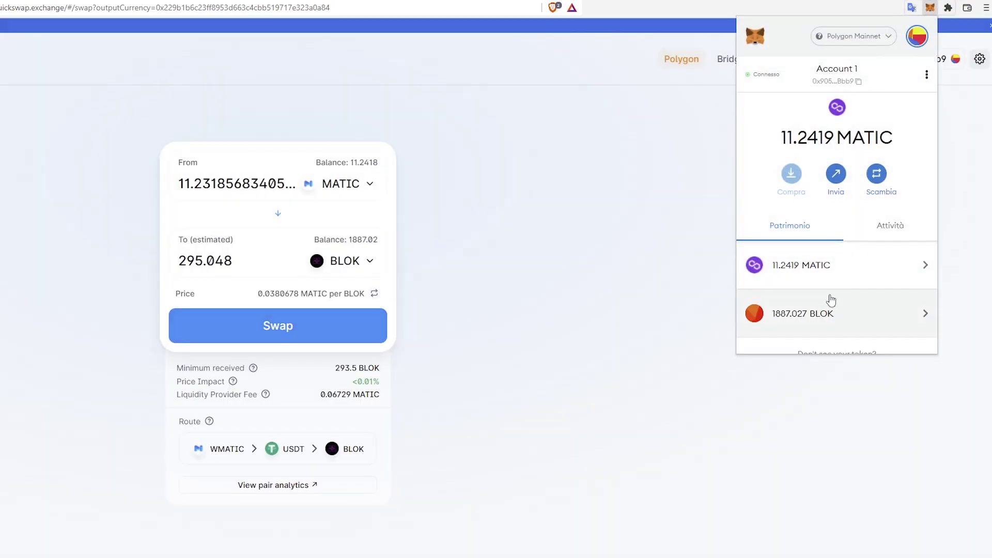
Open MetaMask's token import form and copy the BLOK contract address from its PolygonScan token page.
scroll(826, 299, "down", 1)
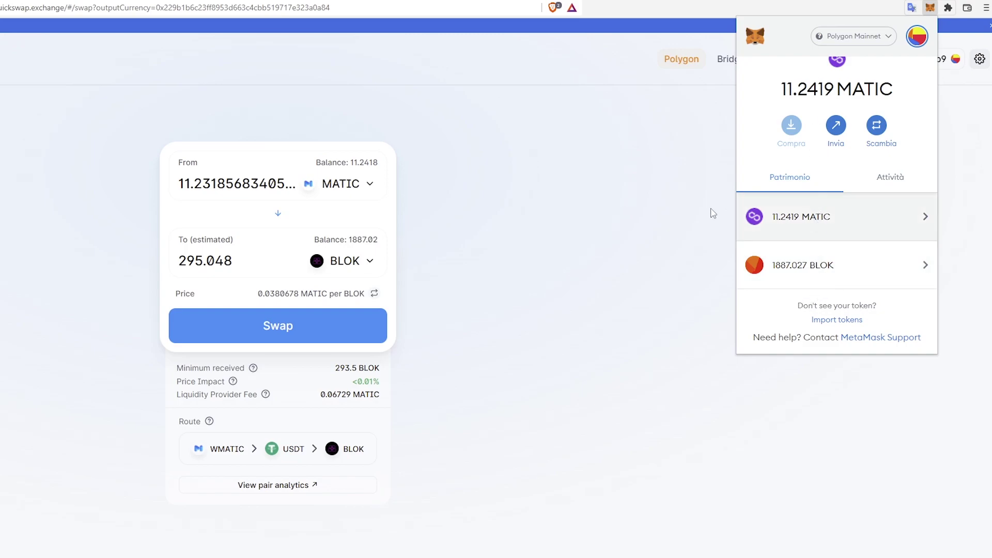
left_click(835, 320)
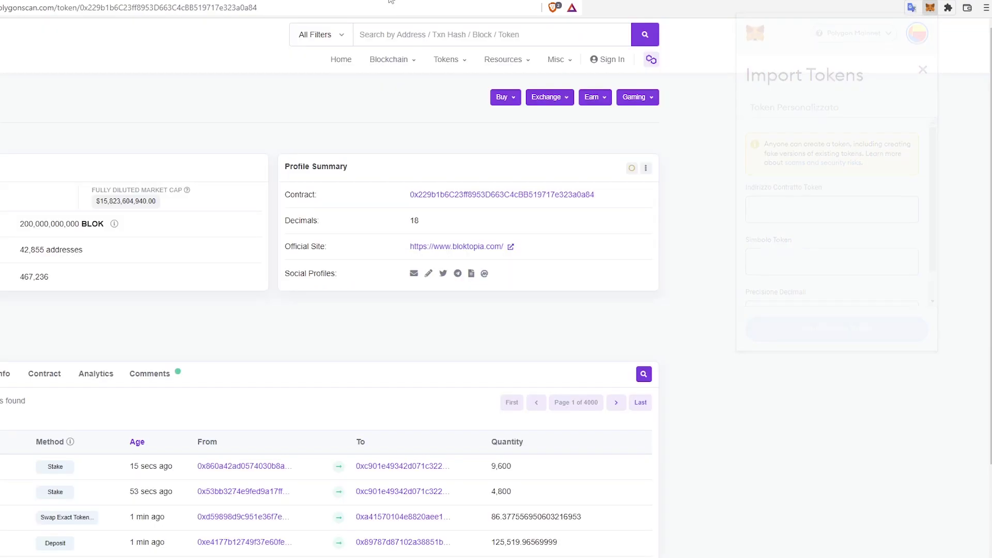
key("ctrl+Tab")
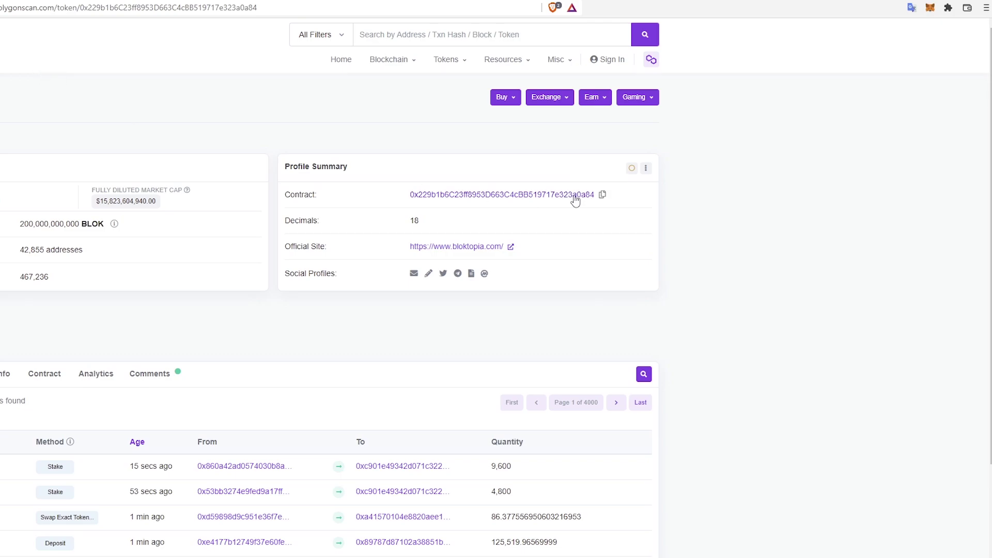
left_click(602, 194)
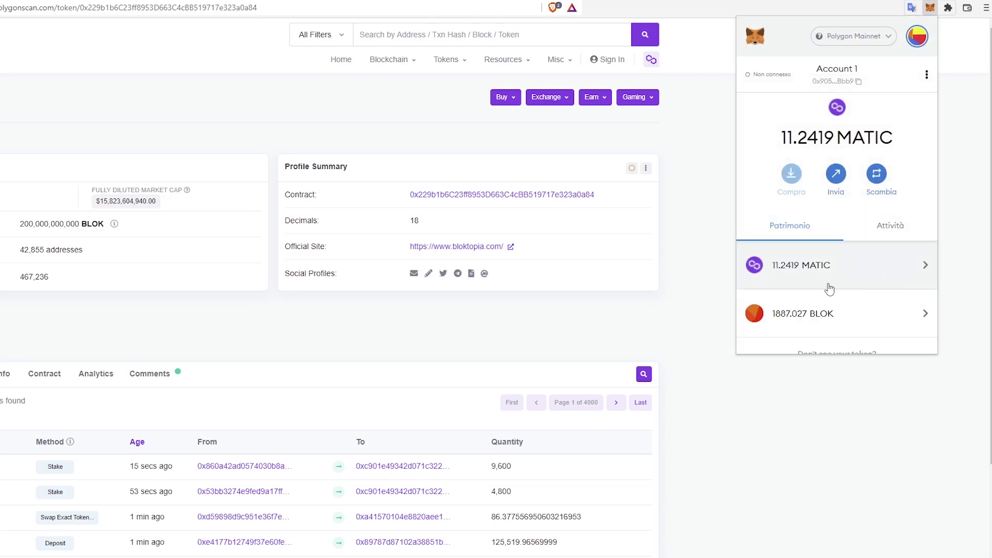
Reopen MetaMask's token import form, paste the BLOK contract address as the custom token's address, and view the remaining fields.
left_click(829, 440)
right_click(796, 223)
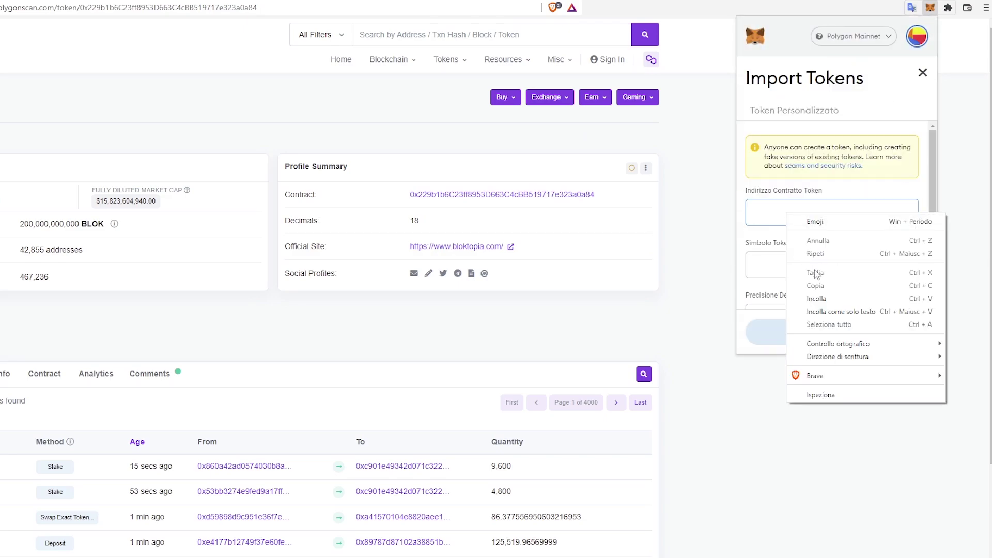
left_click(821, 298)
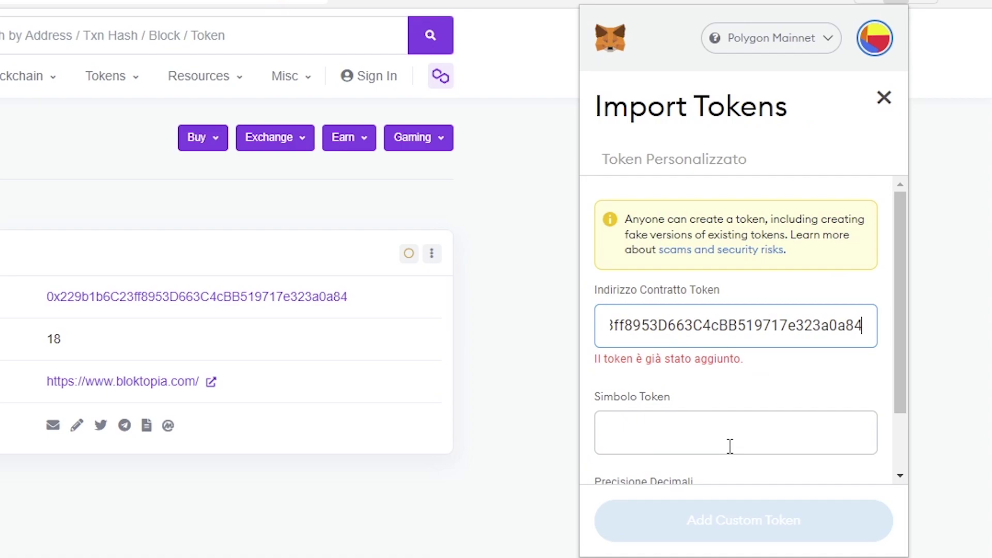
scroll(729, 446, "down", 2)
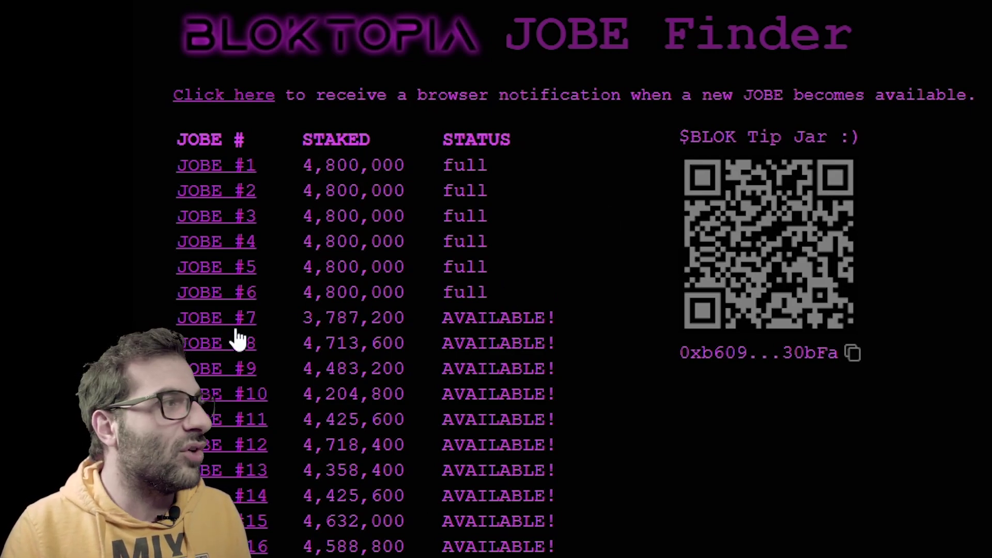
Highlight the staked amount of JOBE #7 in JOBE Finder and connect MetaMask Account 1 to the Bloktopia JOBE #7 site.
left_click_drag(301, 319, 416, 329)
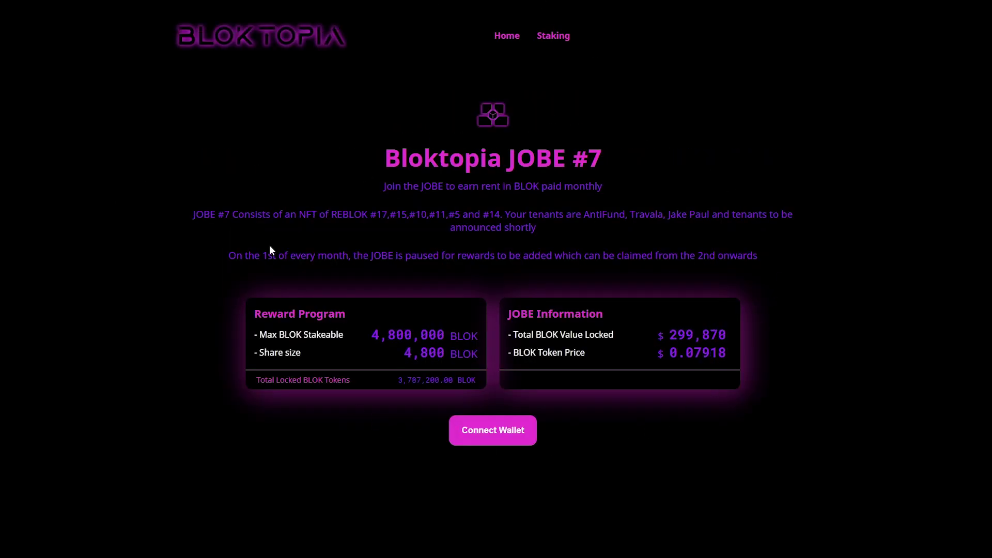
left_click(509, 436)
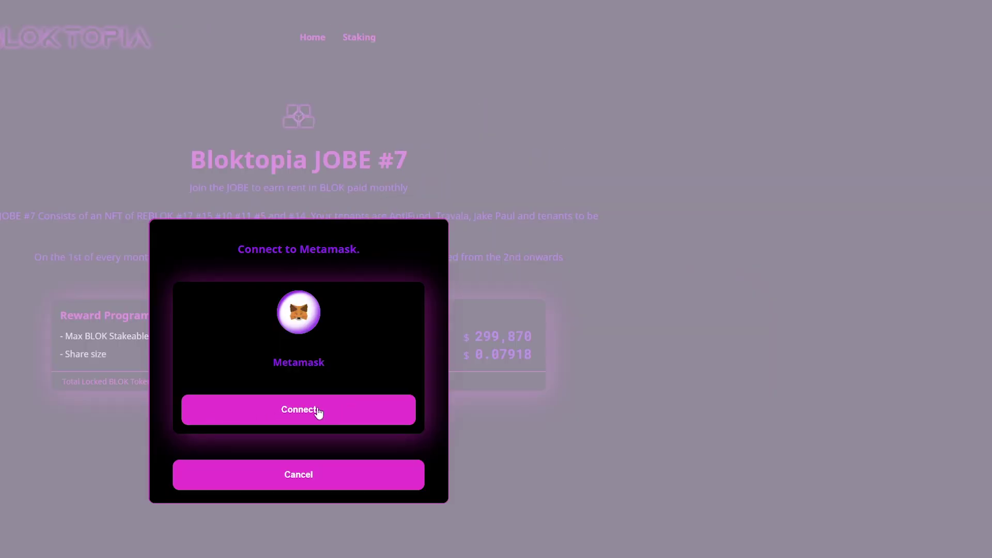
left_click(317, 412)
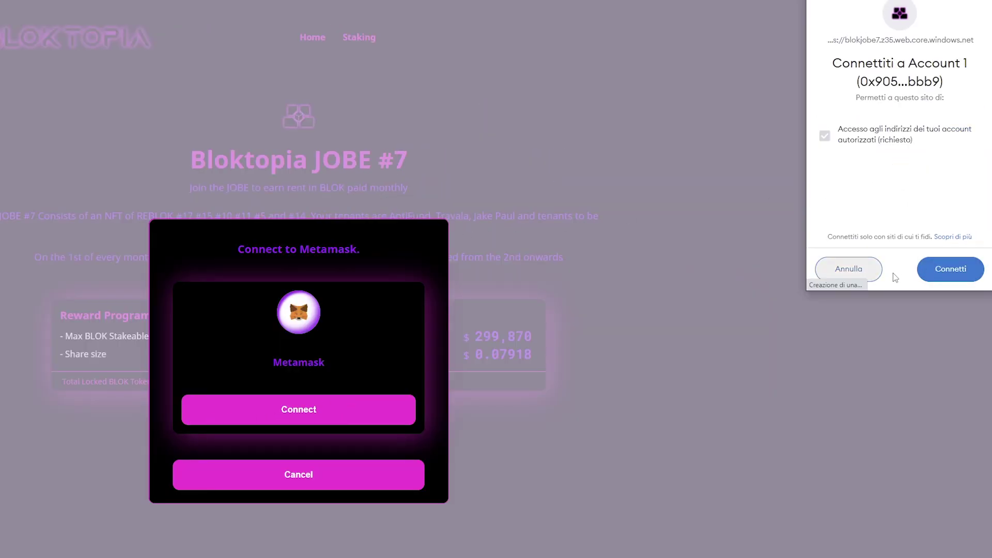
left_click(948, 271)
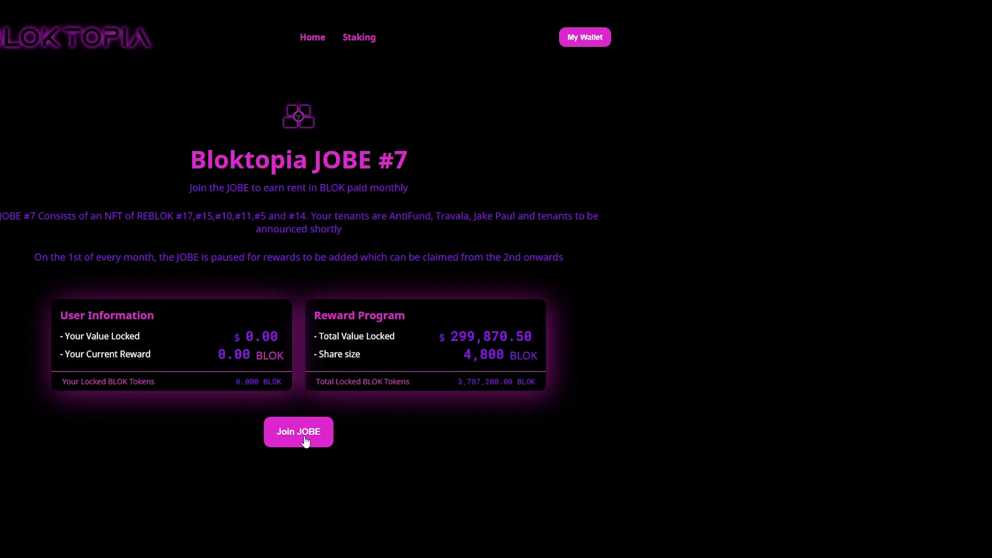
Join JOBE #7 and approve the locking of BLOK tokens.
left_click(305, 442)
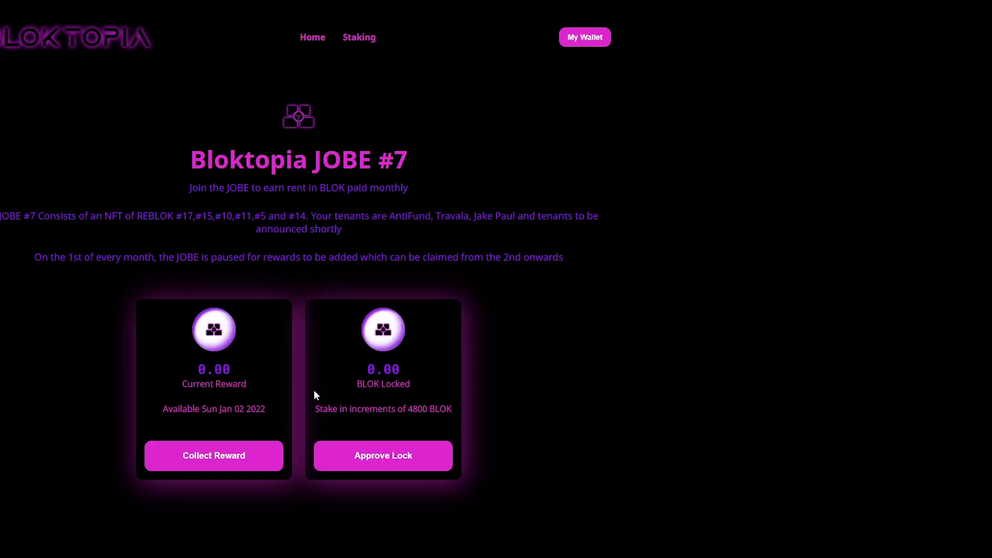
left_click(385, 451)
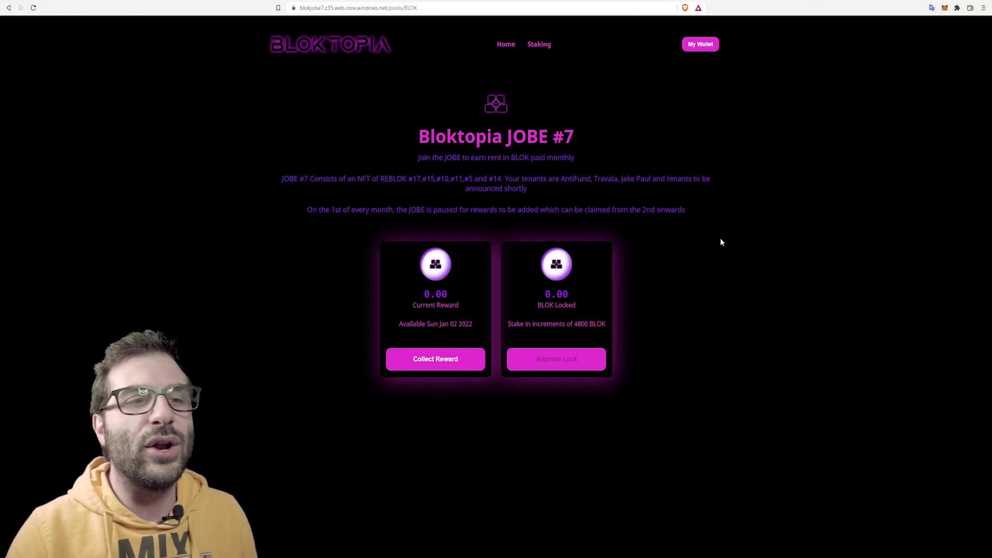
Reload the JOBE #7 page and unlock it by reconnecting the MetaMask wallet.
right_click(722, 242)
left_click(735, 263)
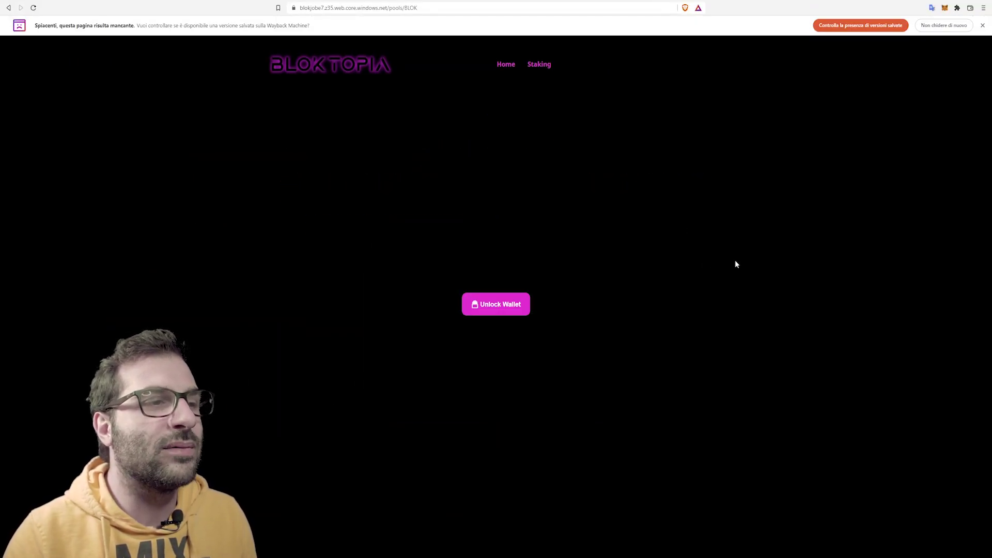
left_click(501, 305)
left_click(533, 332)
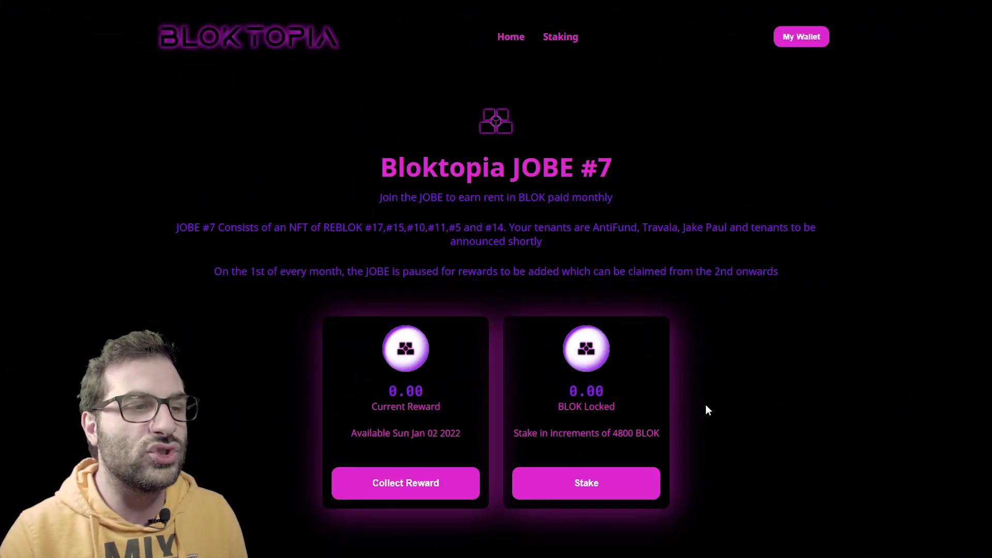
Open the BLOK staking deposit for JOBE #7, try to increase the deposit amount, and cancel it.
left_click(585, 486)
left_click(616, 378)
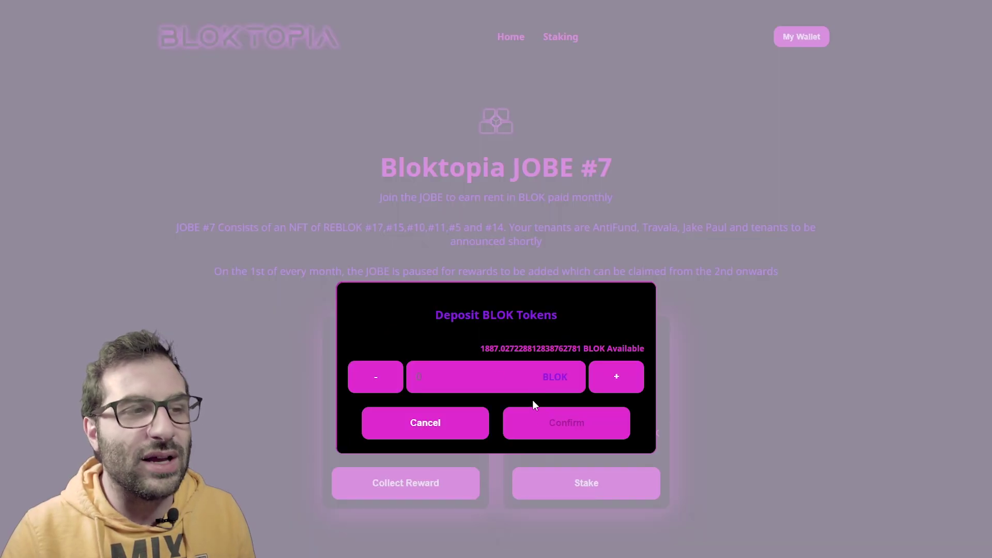
left_click(606, 385)
left_click(447, 428)
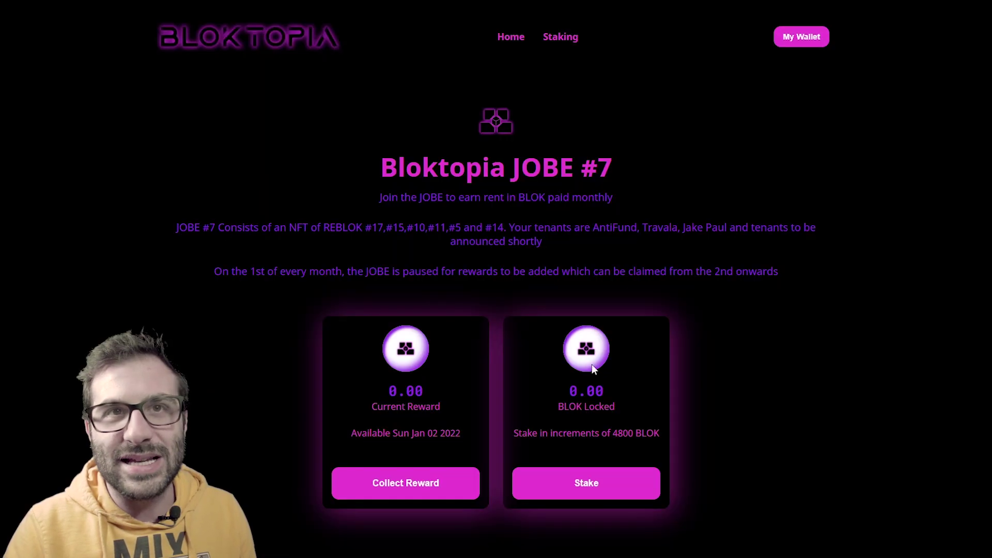